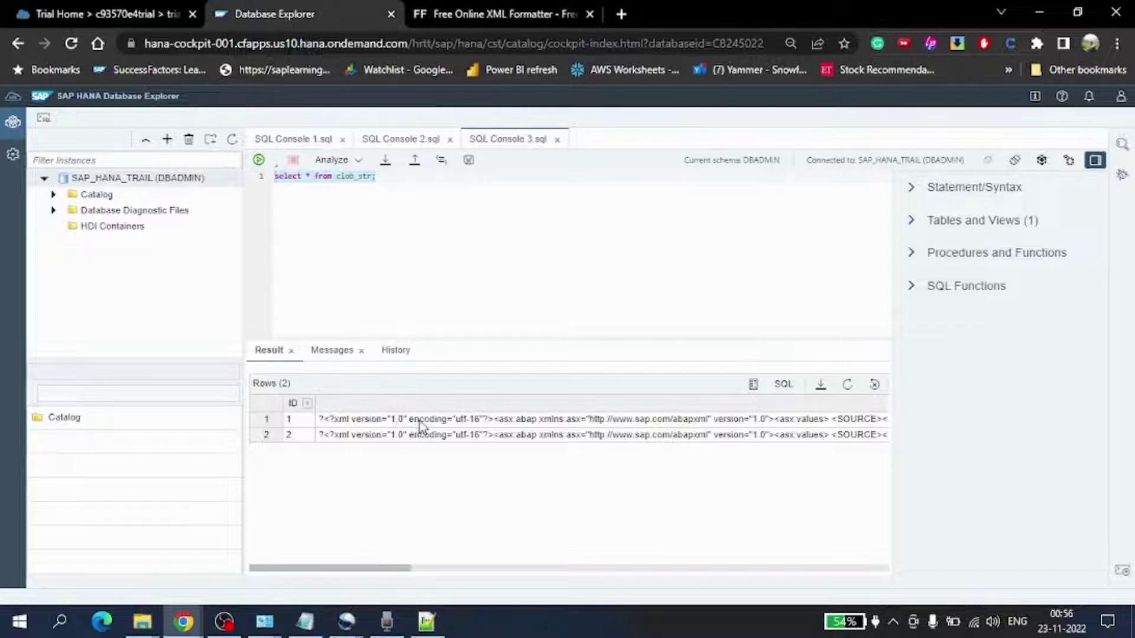
mouse_move(341, 569)
left_mouse_down()
mouse_move(442, 565)
mouse_move(329, 567)
left_mouse_up()
- Inspect row 1's XML value, then rerun the selected clob_str query
left_click(367, 420)
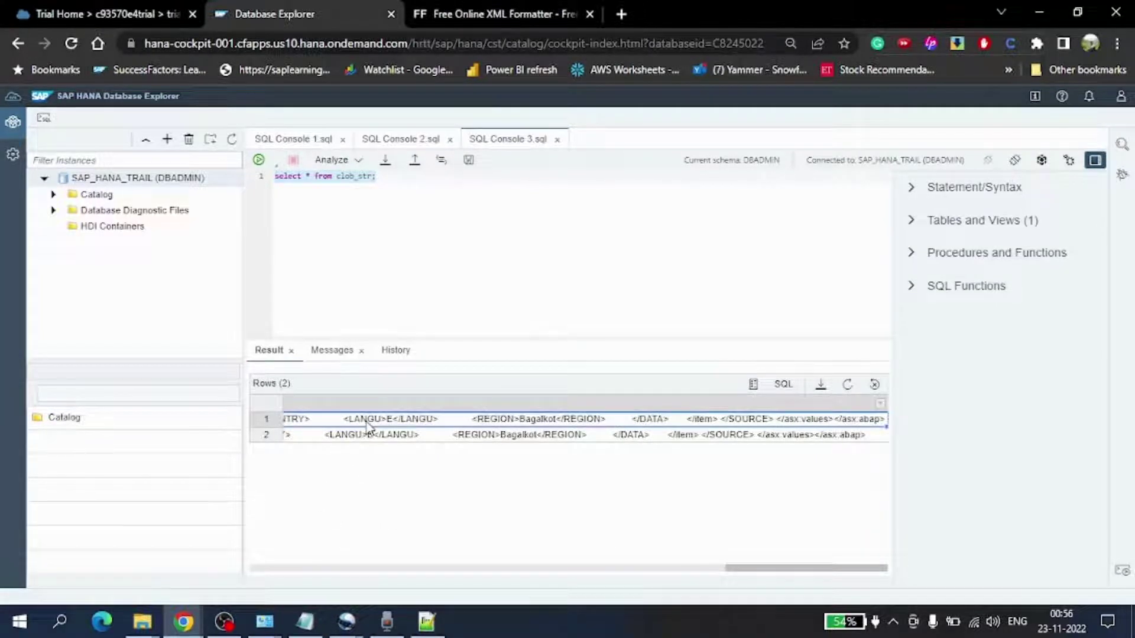
double_click(370, 425)
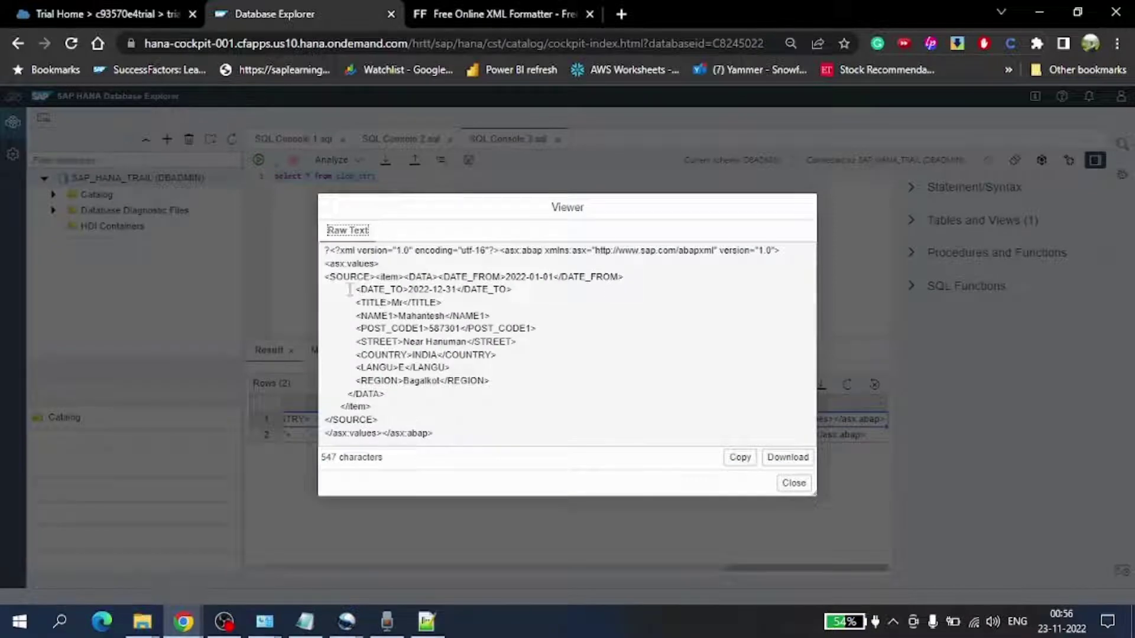
left_click(793, 483)
left_click(390, 179)
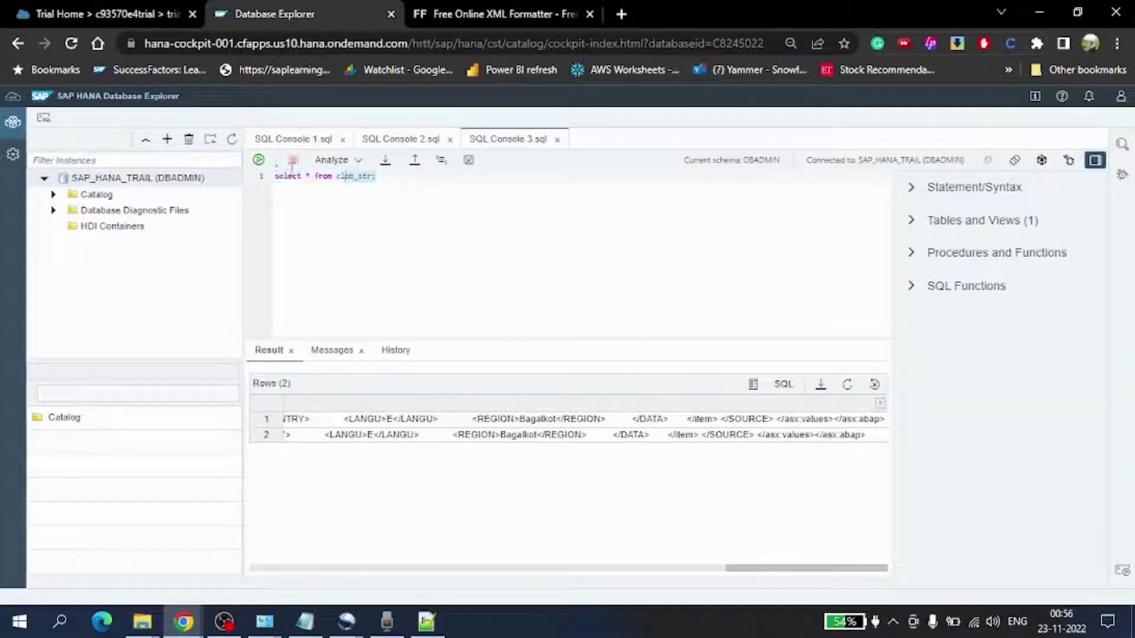
left_click_drag(390, 178, 272, 176)
left_click(260, 161)
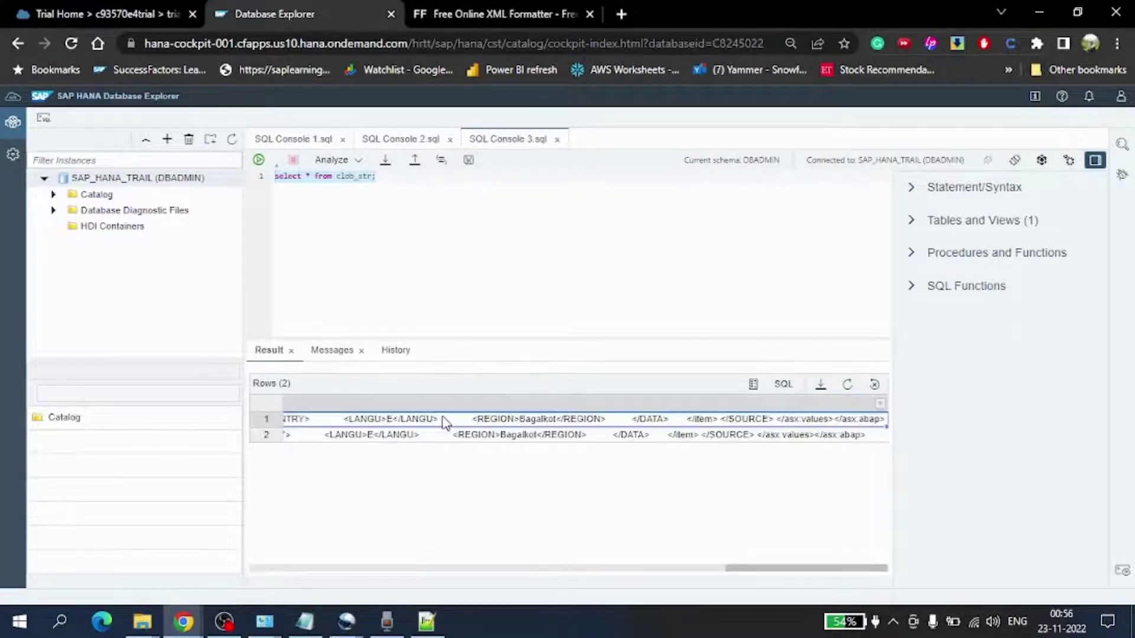
- Review row 1's XML DATA block, then select the inner clob_str SELECT in SQL Console 2
double_click(445, 423)
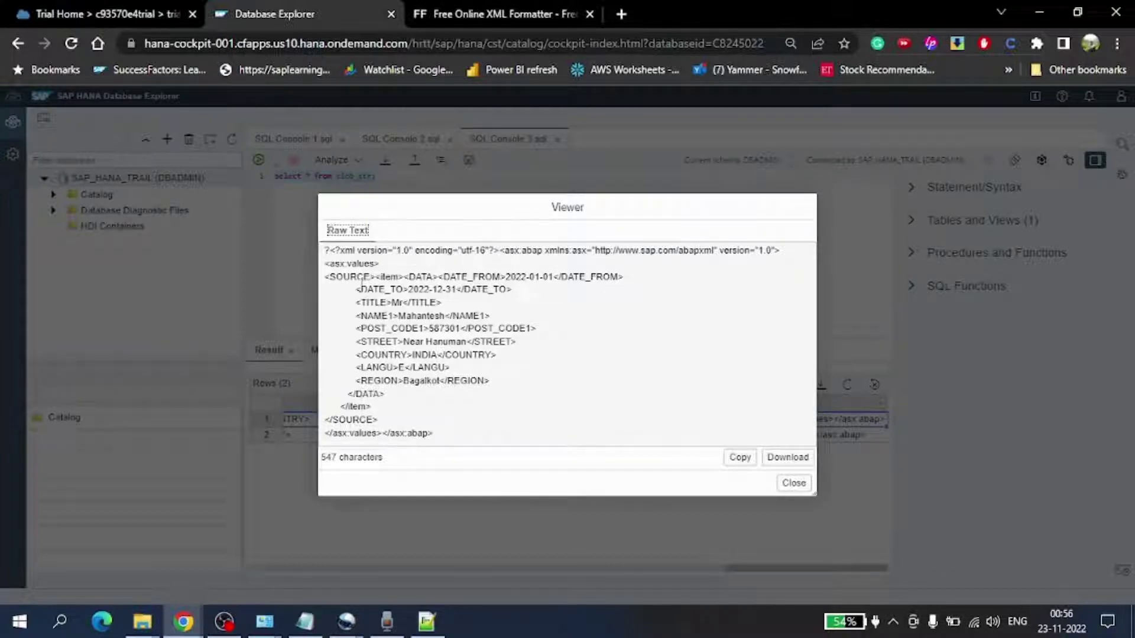
left_click(405, 332)
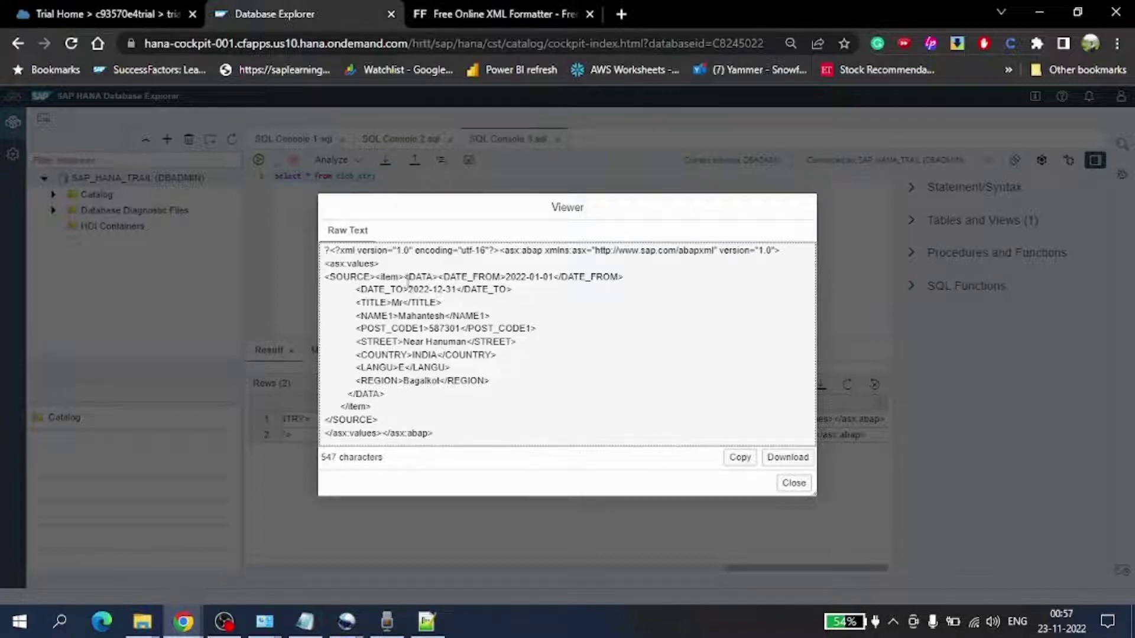
left_click_drag(405, 278, 394, 396)
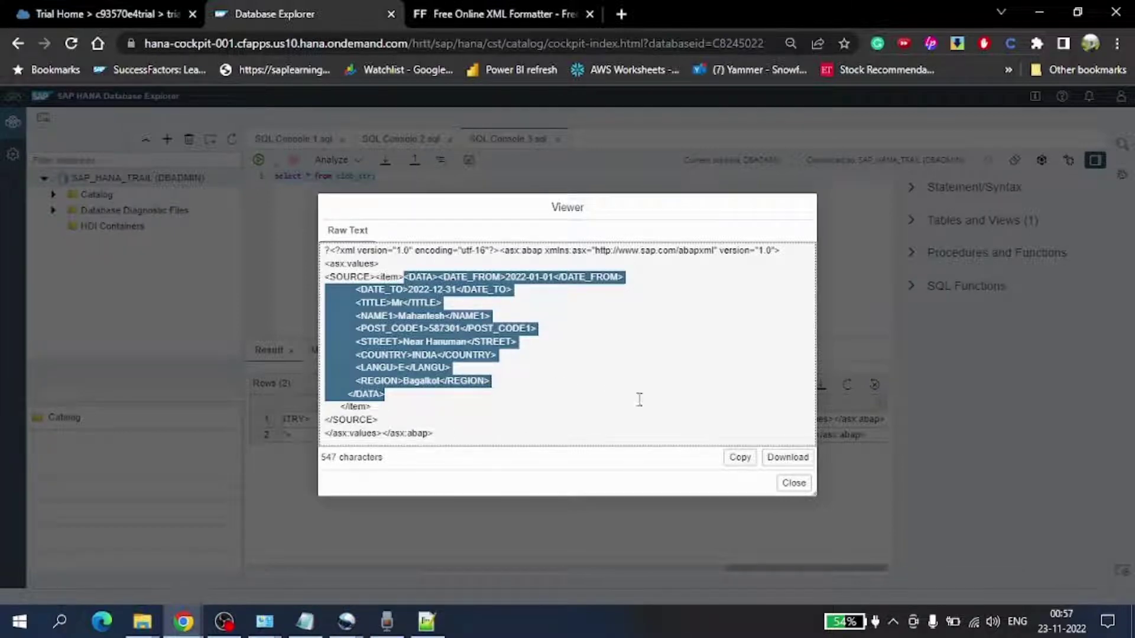
left_click(794, 483)
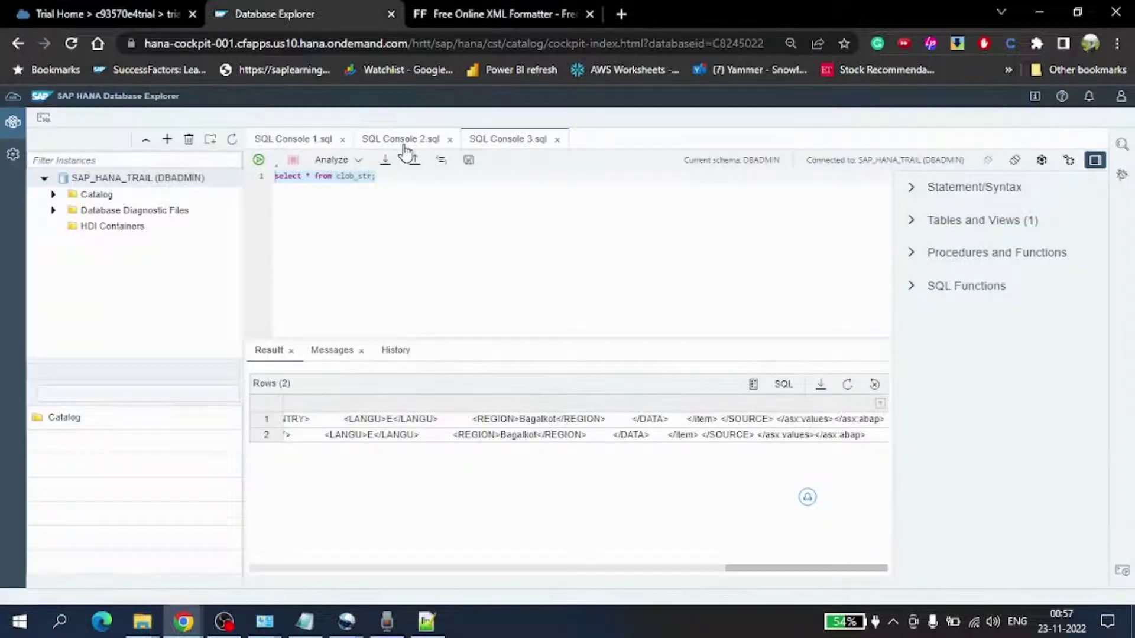
left_click(401, 140)
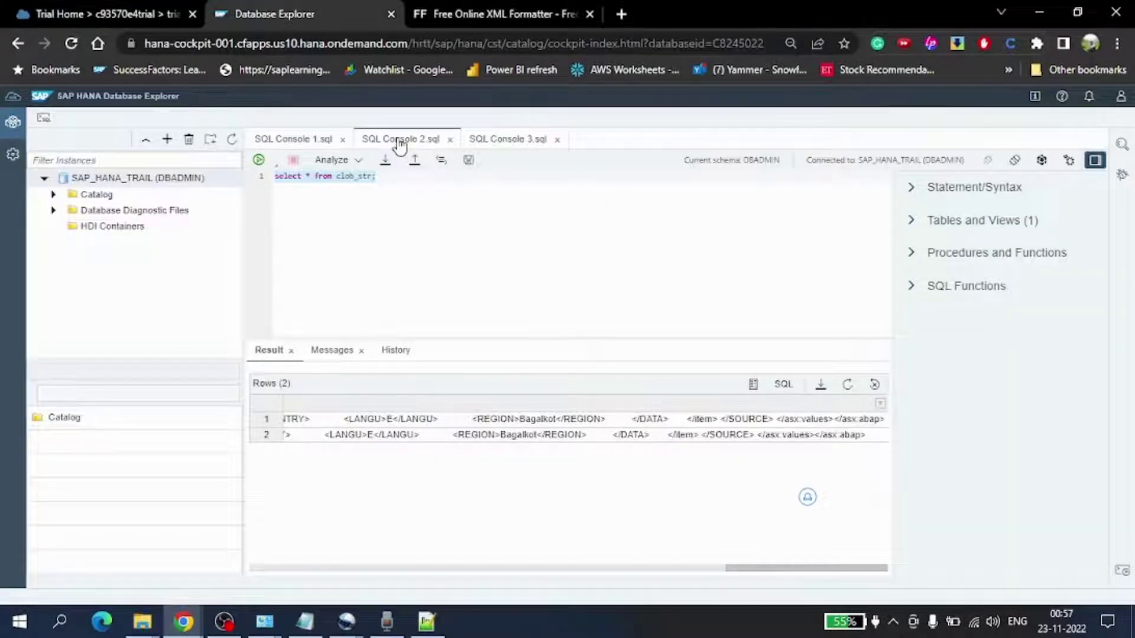
scroll(367, 303, "down", 3)
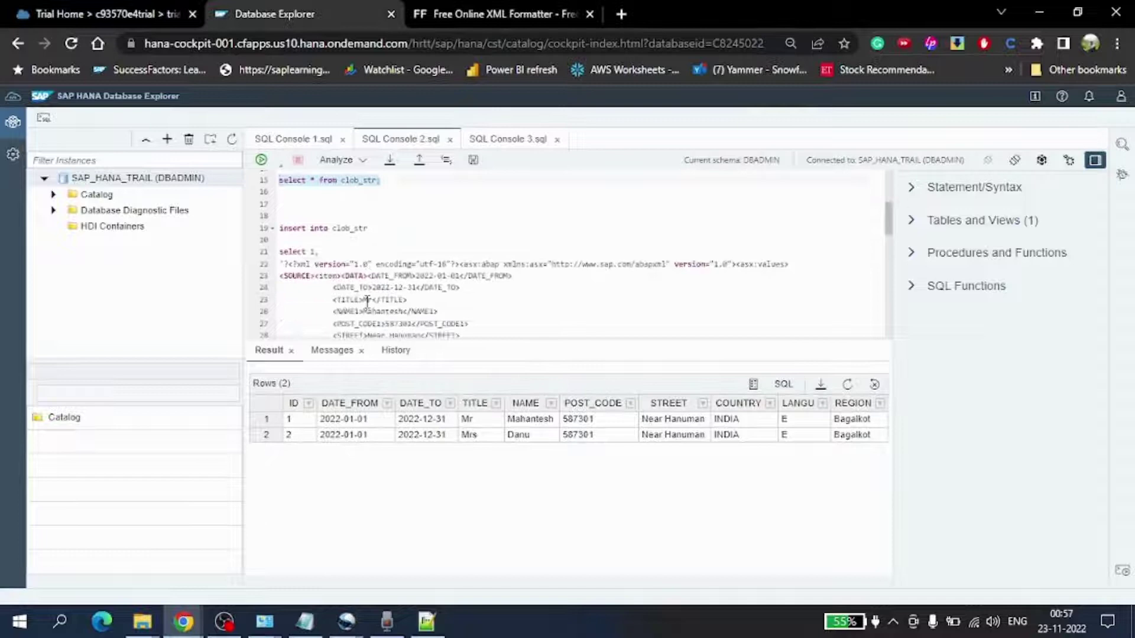
scroll(367, 303, "down", 3)
scroll(366, 303, "down", 3)
scroll(366, 302, "down", 2)
scroll(367, 303, "down", 3)
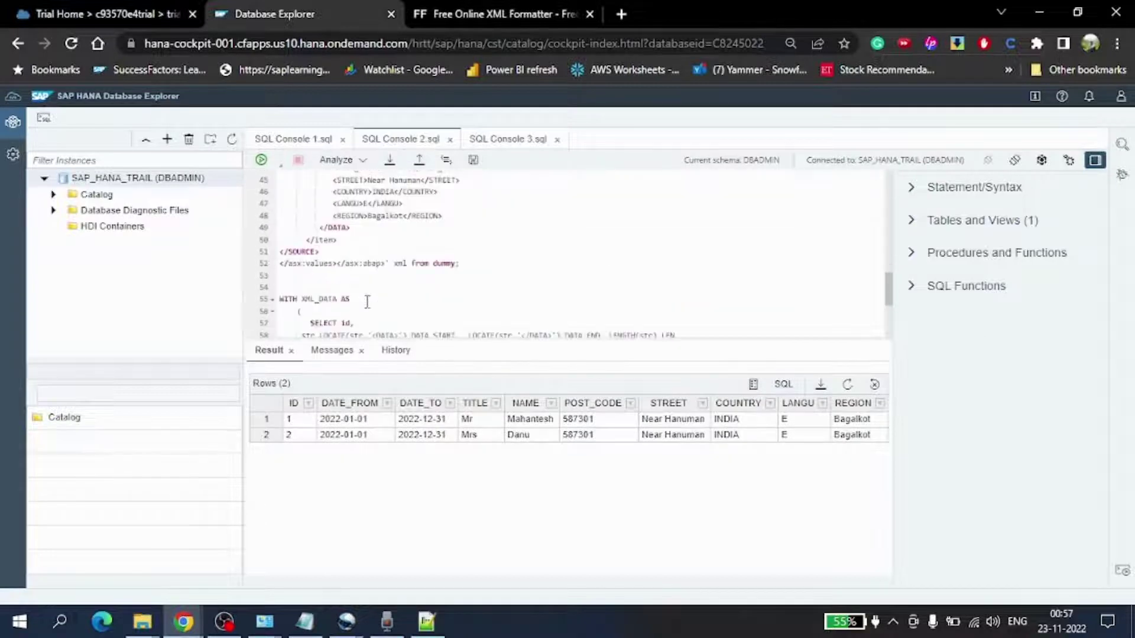
scroll(366, 302, "down", 3)
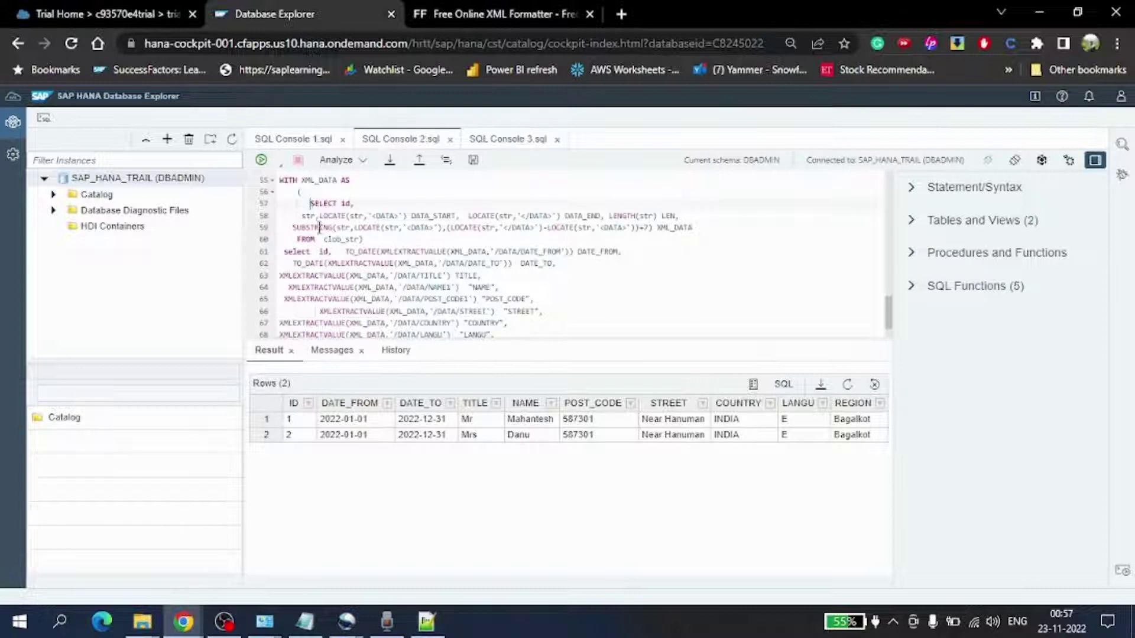
scroll(319, 229, "down", 3)
scroll(338, 263, "up", 3)
left_click(360, 240, "shift")
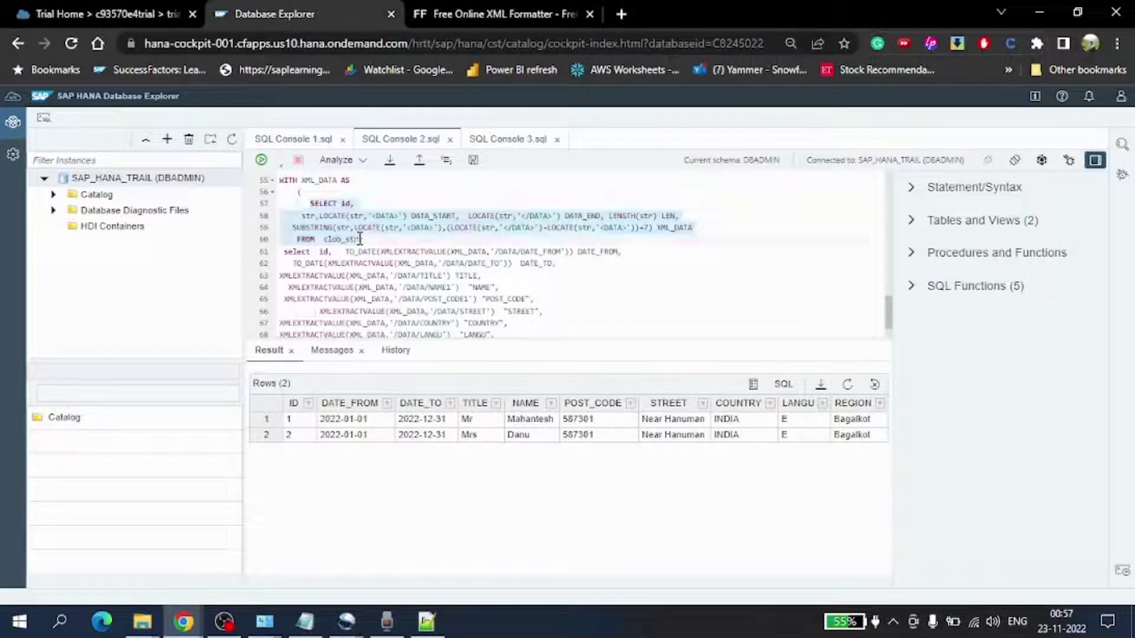
- Run only the inner clob_str SELECT, then highlight DATE_TO in the query
left_click(260, 161)
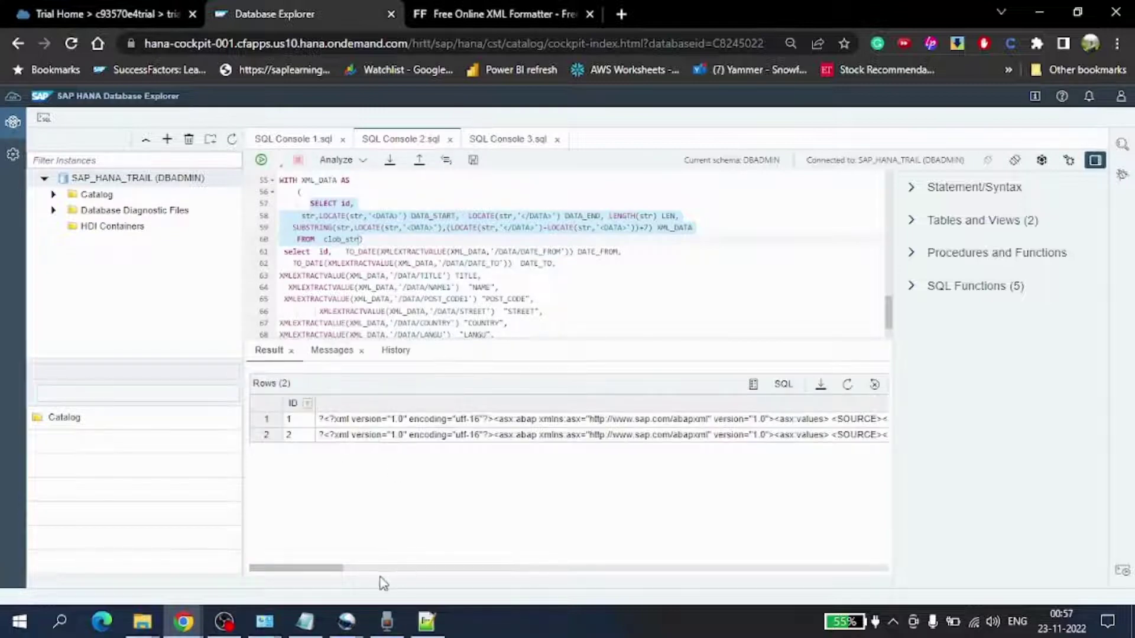
mouse_move(336, 574)
left_mouse_down()
mouse_move(881, 567)
mouse_move(277, 568)
left_mouse_up()
left_click(359, 251)
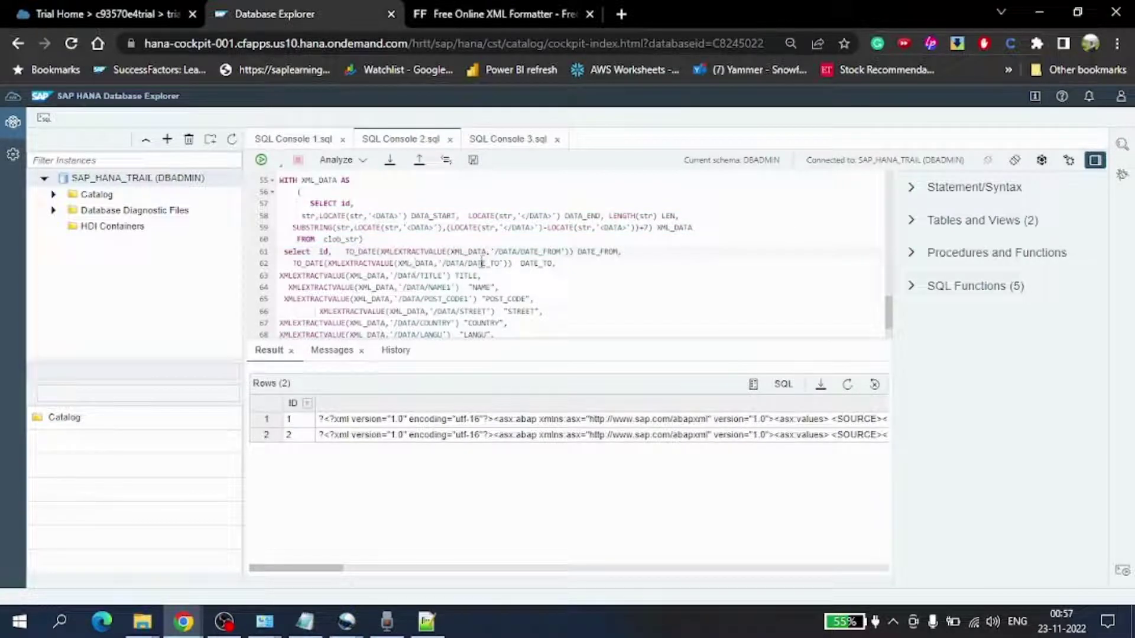
double_click(483, 262)
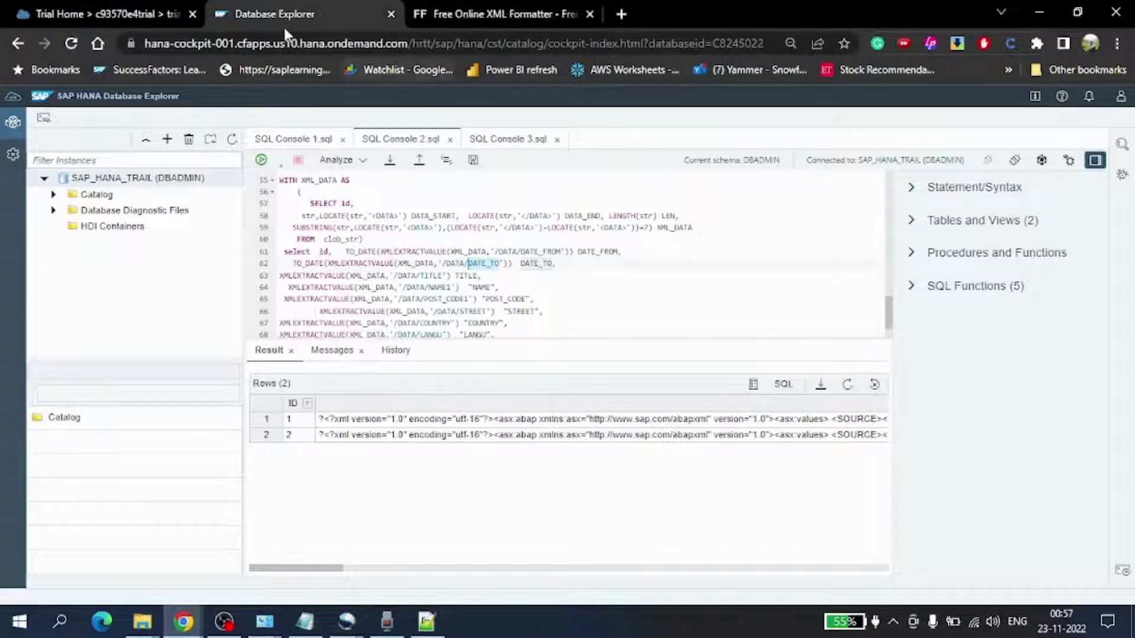
- Copy row 1's full raw XML from the SQL Console 3 viewer for the online formatter
left_click(508, 143)
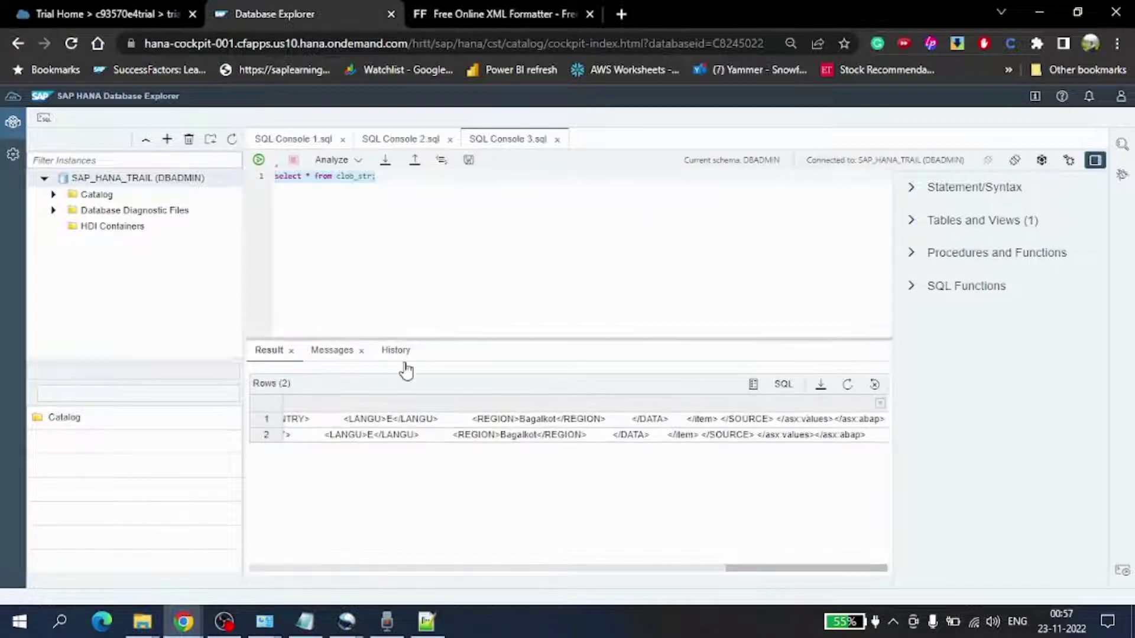
left_click(518, 421)
double_click(518, 420)
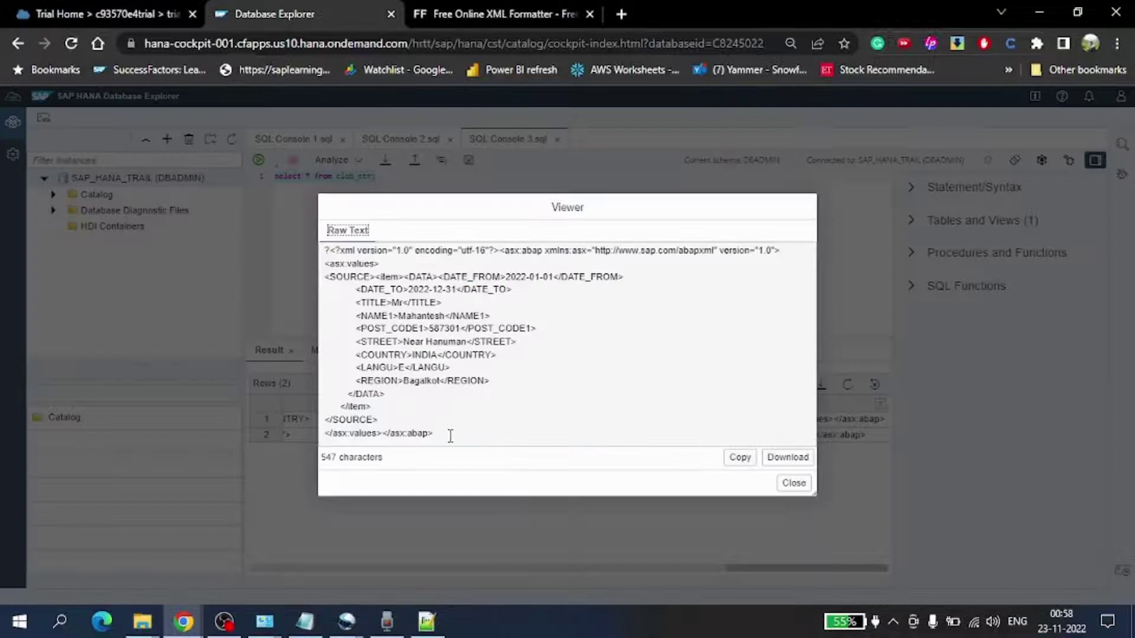
left_click_drag(449, 437, 321, 249)
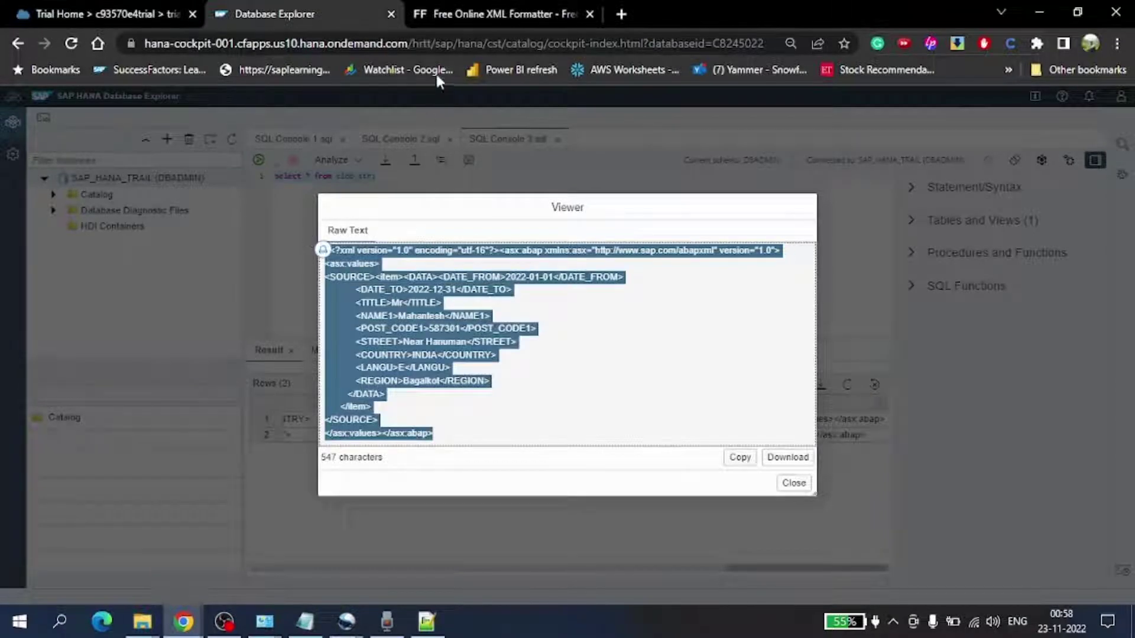
left_click(478, 13)
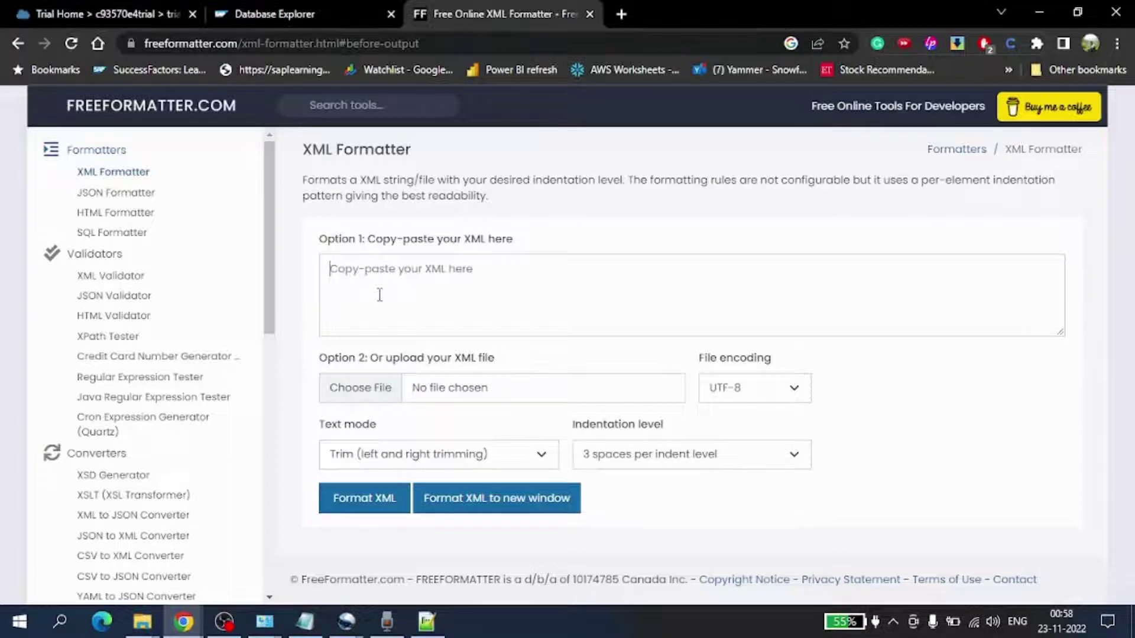
- Paste row 1's XML, delete the asx wrapper lines, and format it
key("ctrl+v")
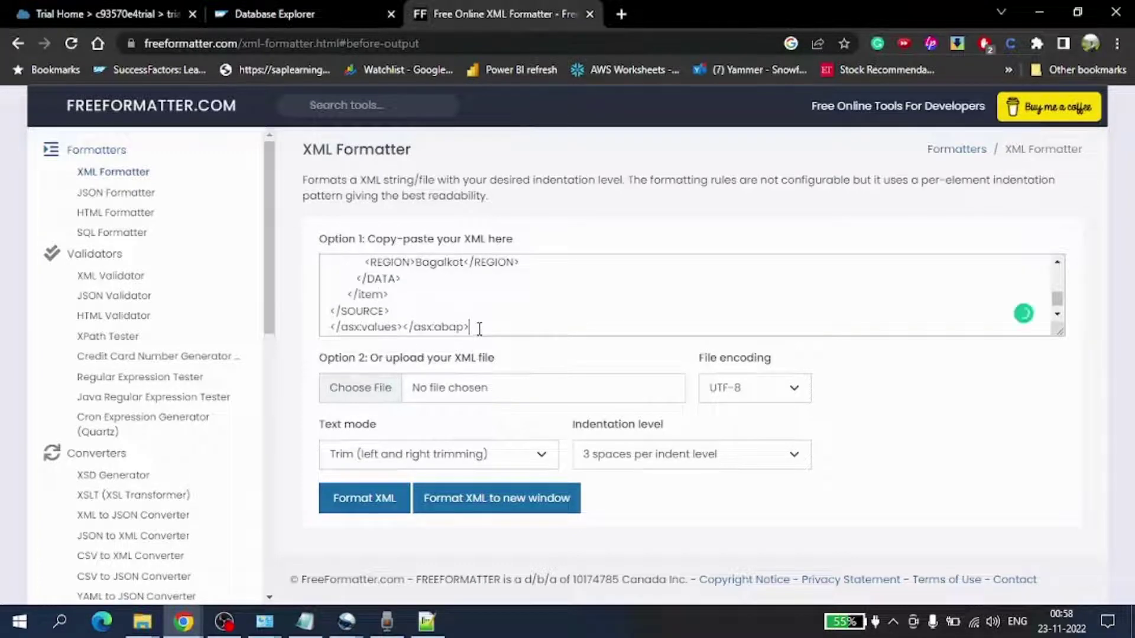
left_click_drag(472, 327, 322, 332)
key("Delete")
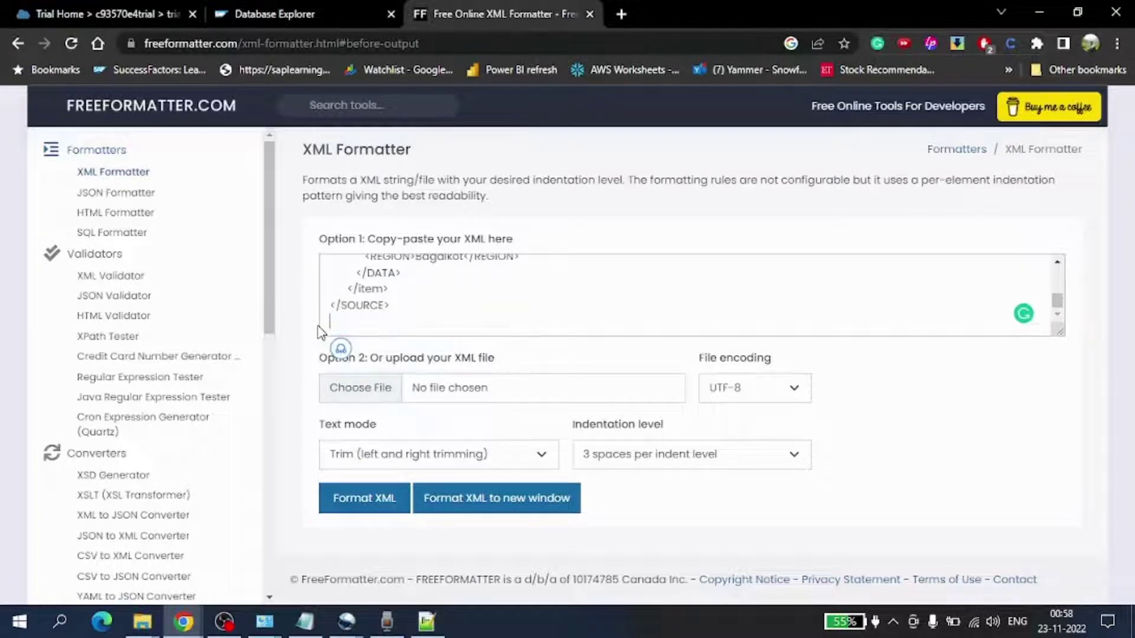
scroll(550, 266, "up", 5)
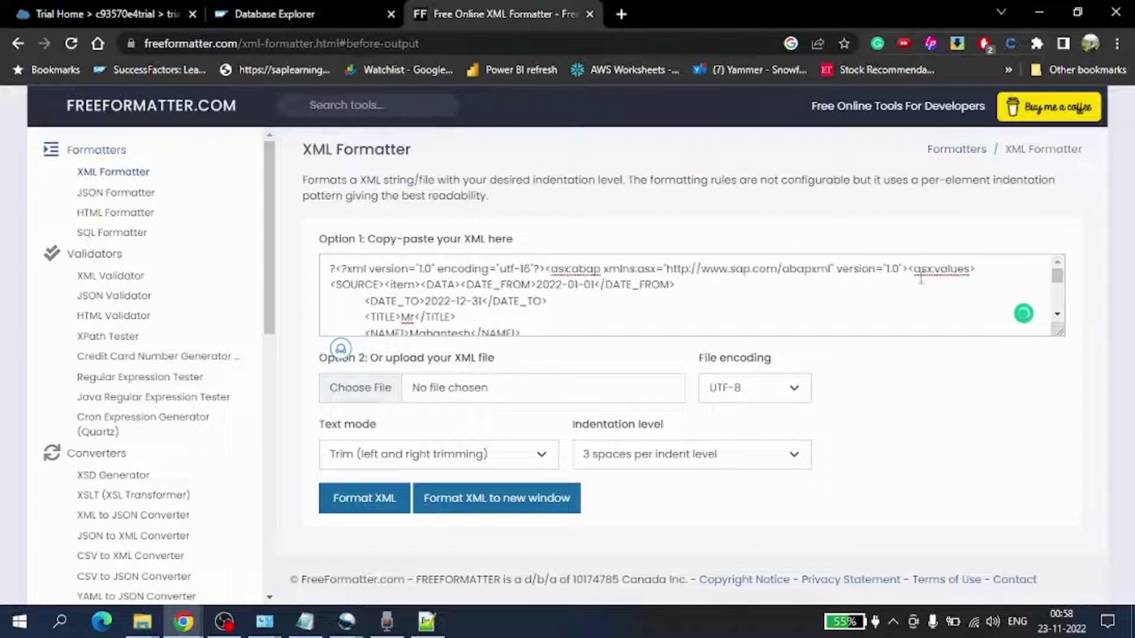
left_click_drag(975, 268, 288, 263)
key("Delete")
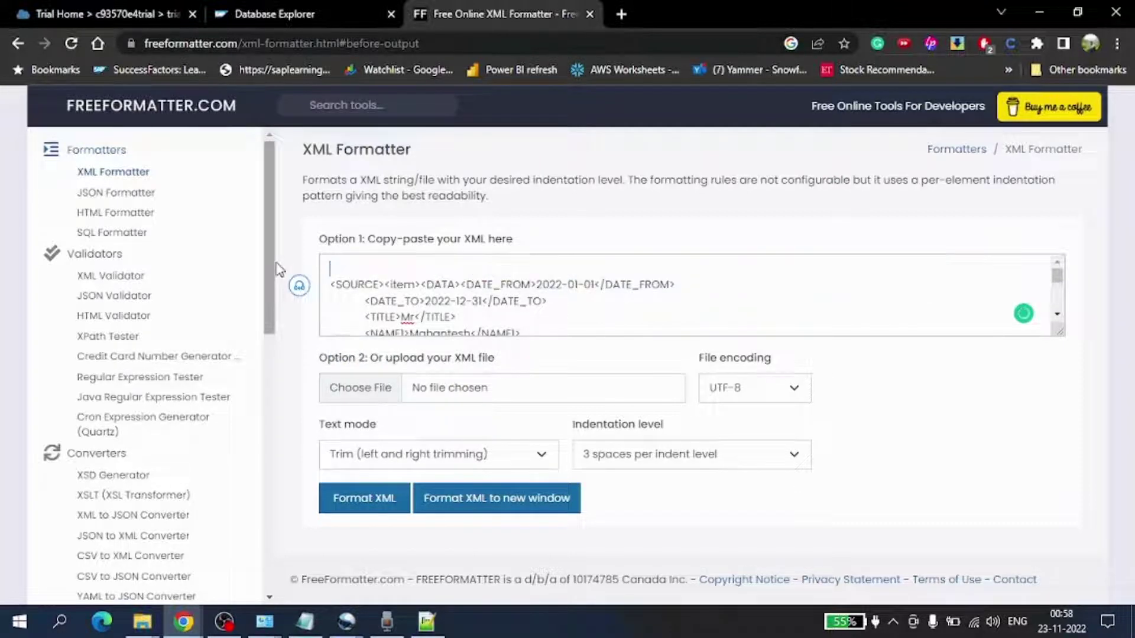
left_click(363, 497)
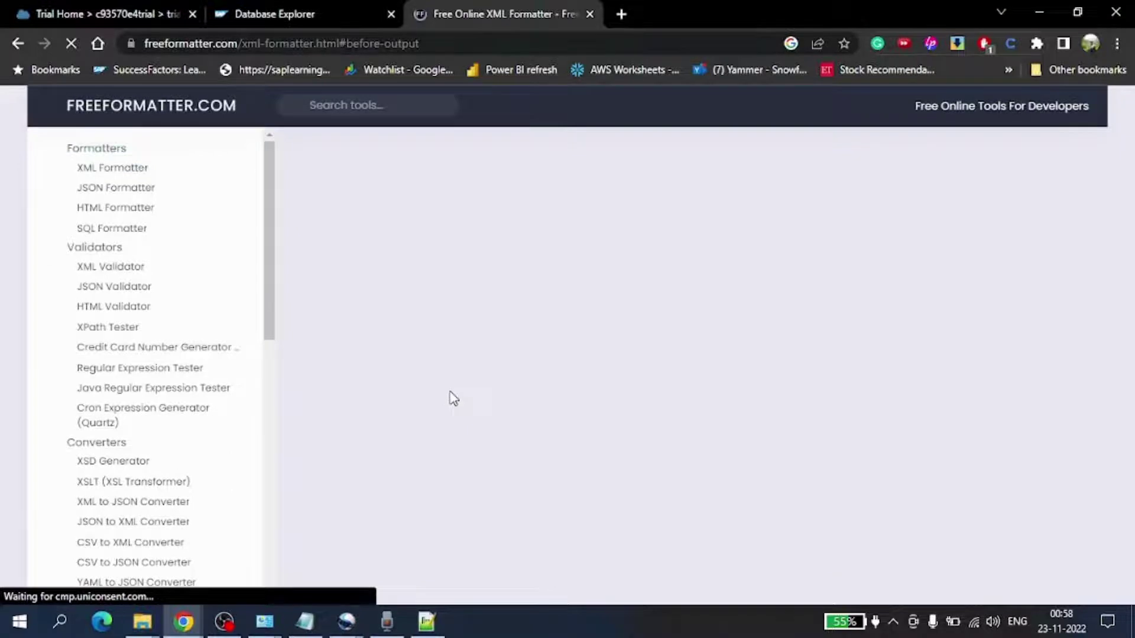
scroll(450, 398, "down", 5)
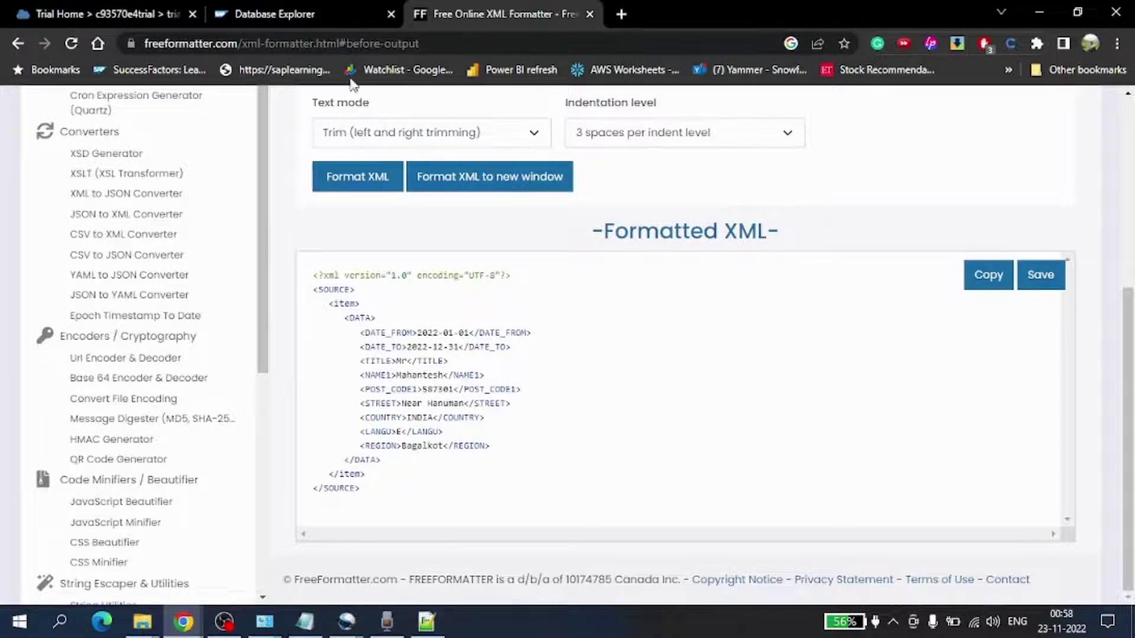
- Run the whole WITH XML_DATA query in SQL Console 2 for the DATE_FROM–REGION columns
left_click(313, 14)
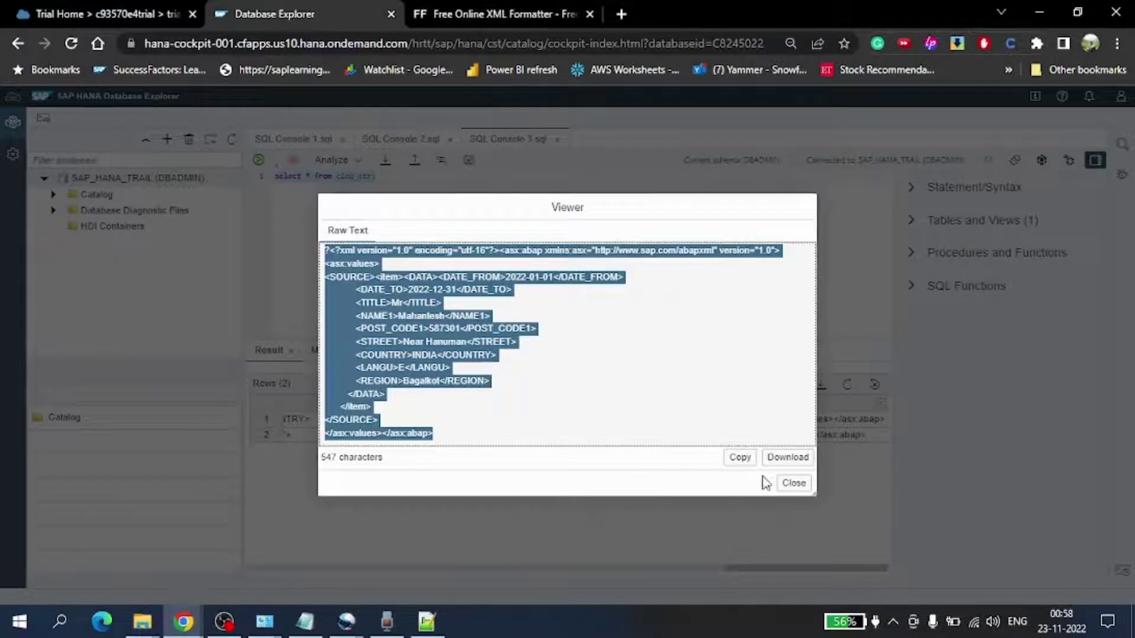
left_click(794, 482)
left_click(401, 140)
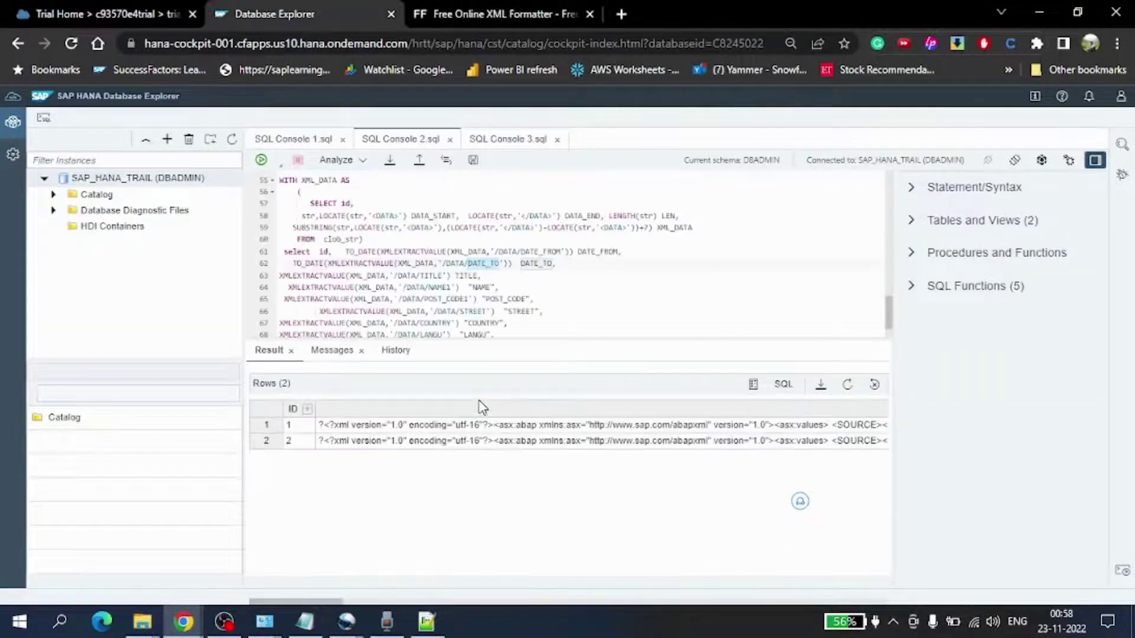
left_click(360, 265)
scroll(348, 257, "up", 2)
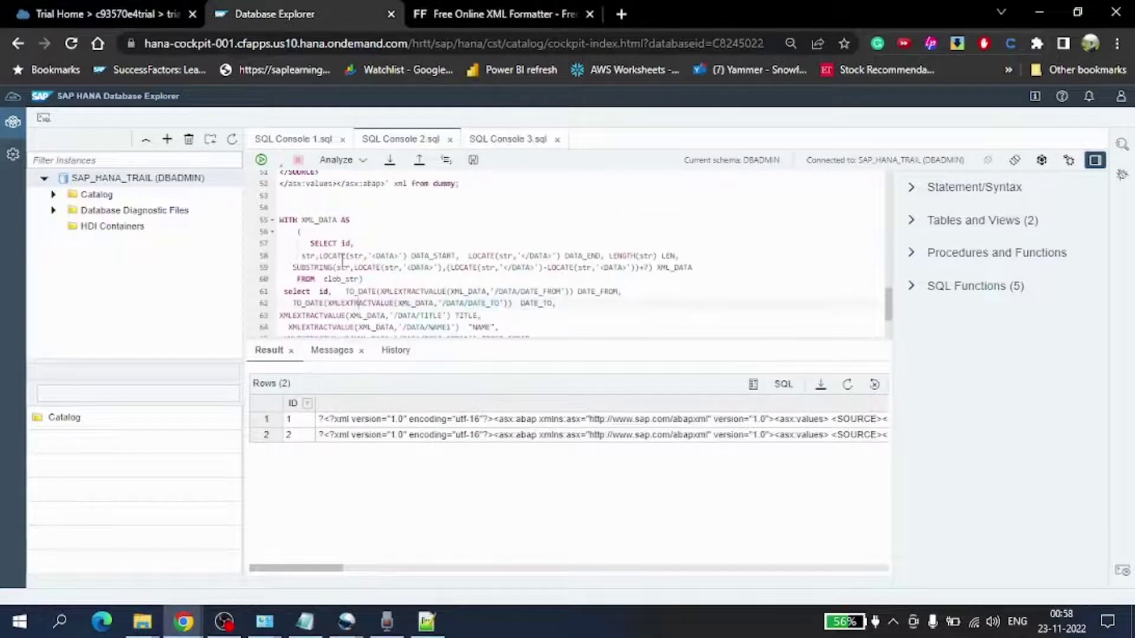
scroll(347, 257, "down", 4)
scroll(313, 230, "up", 3)
scroll(310, 249, "down", 3)
key("ctrl+a")
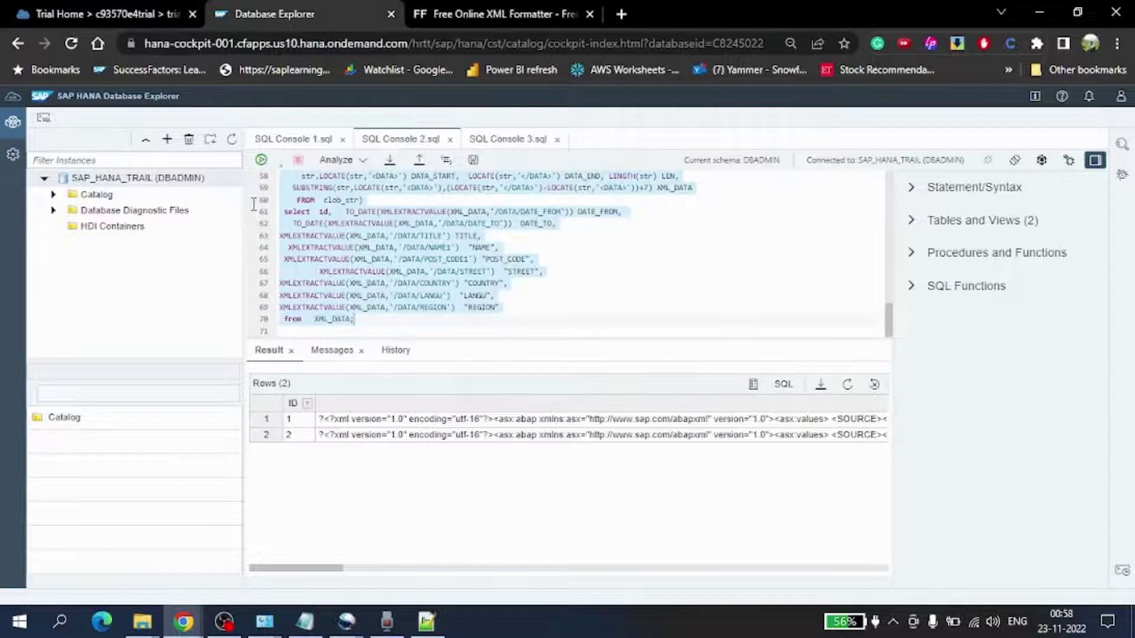
left_click(260, 159)
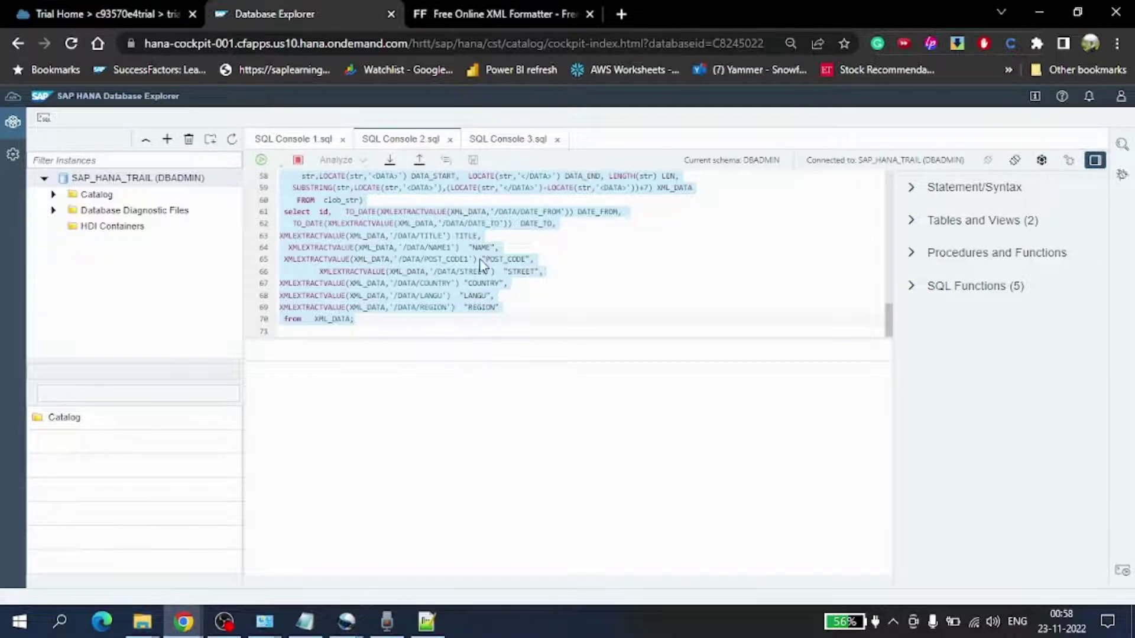
scroll(483, 266, "up", 2)
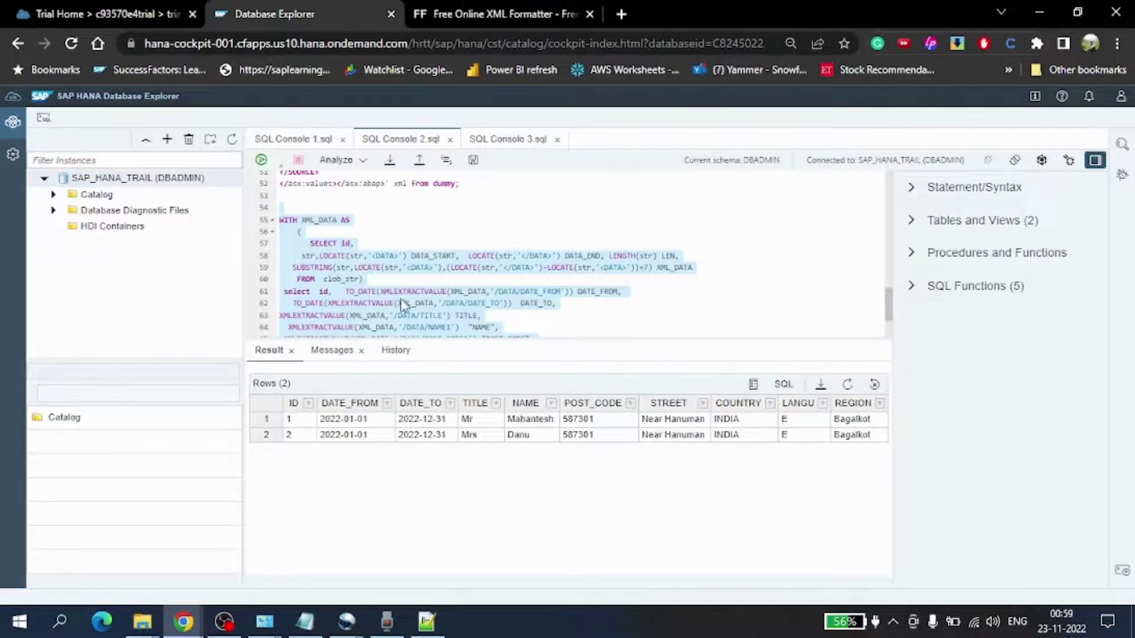
scroll(378, 284, "down", 3)
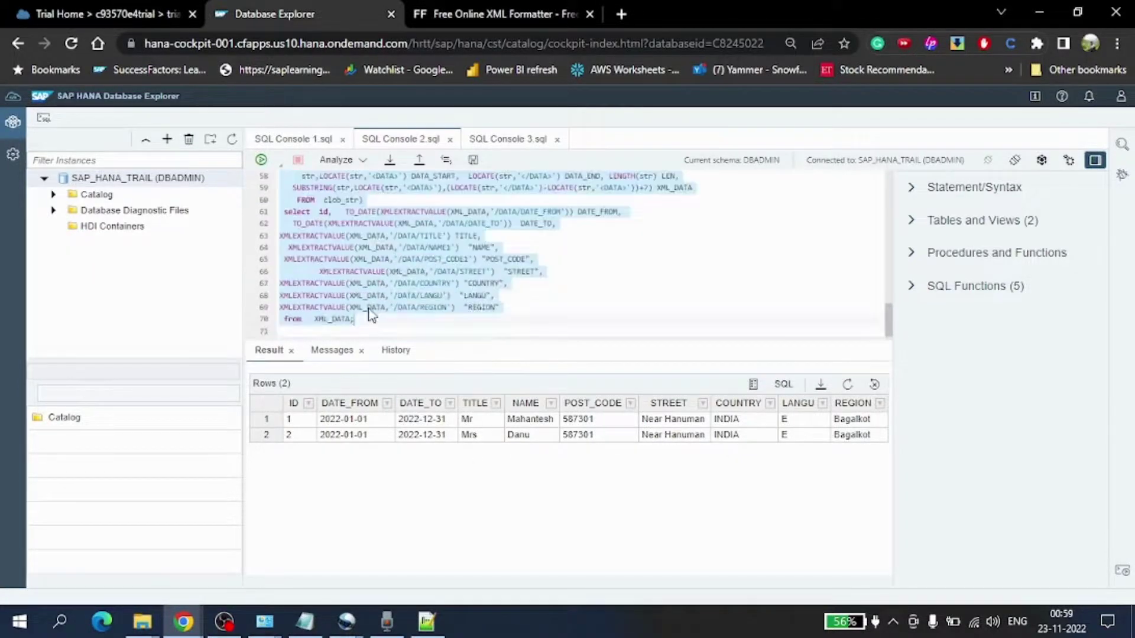
scroll(361, 322, "up", 1)
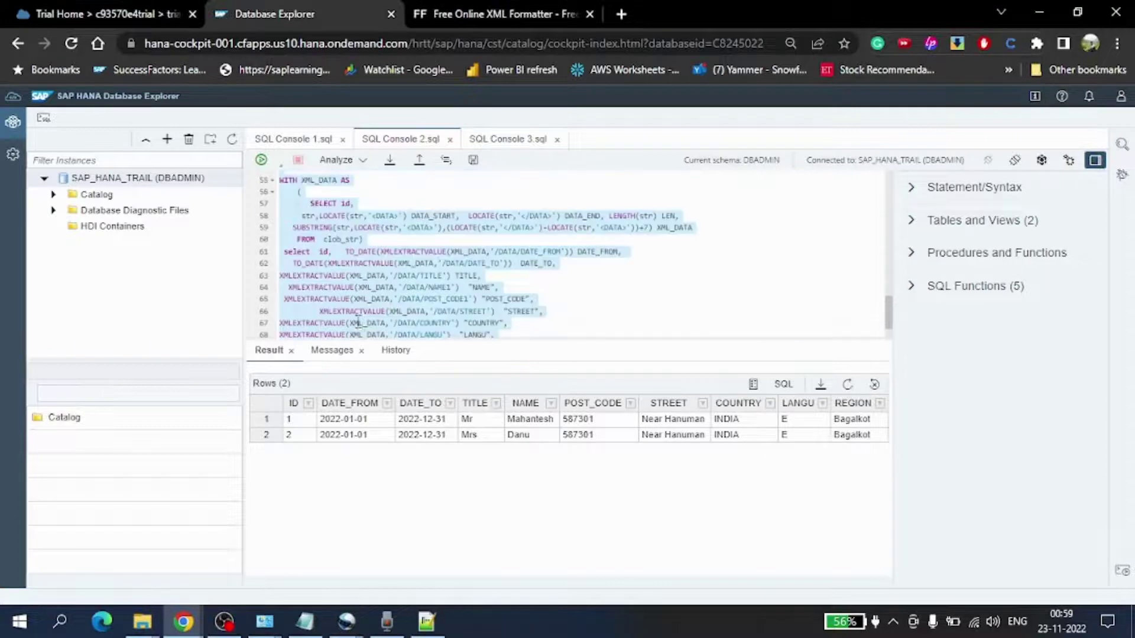
scroll(362, 268, "up", 1)
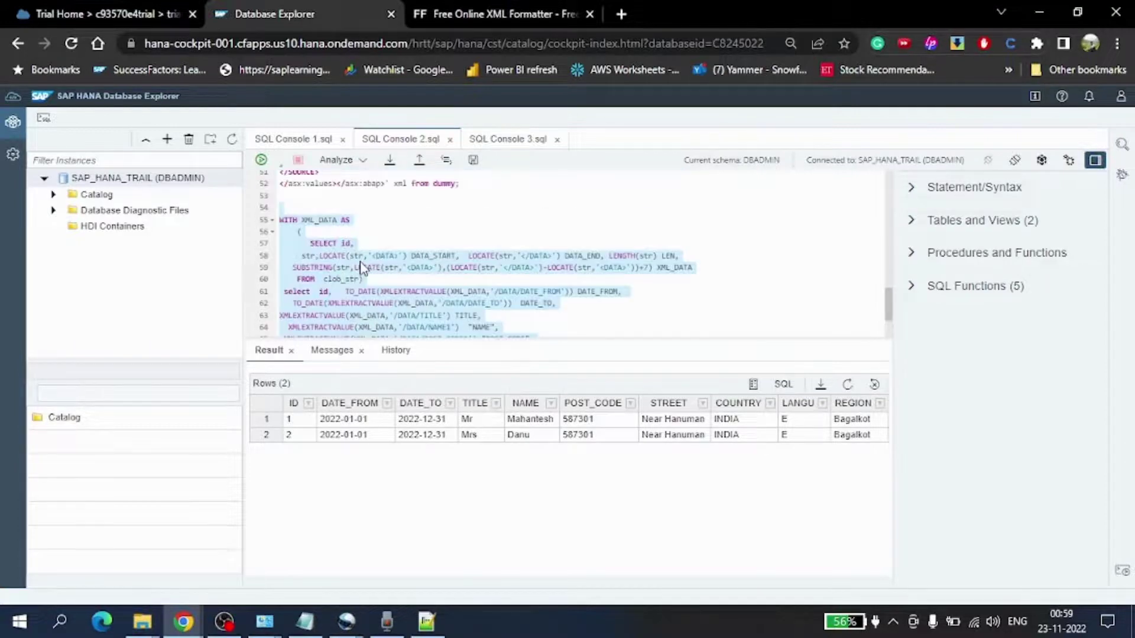